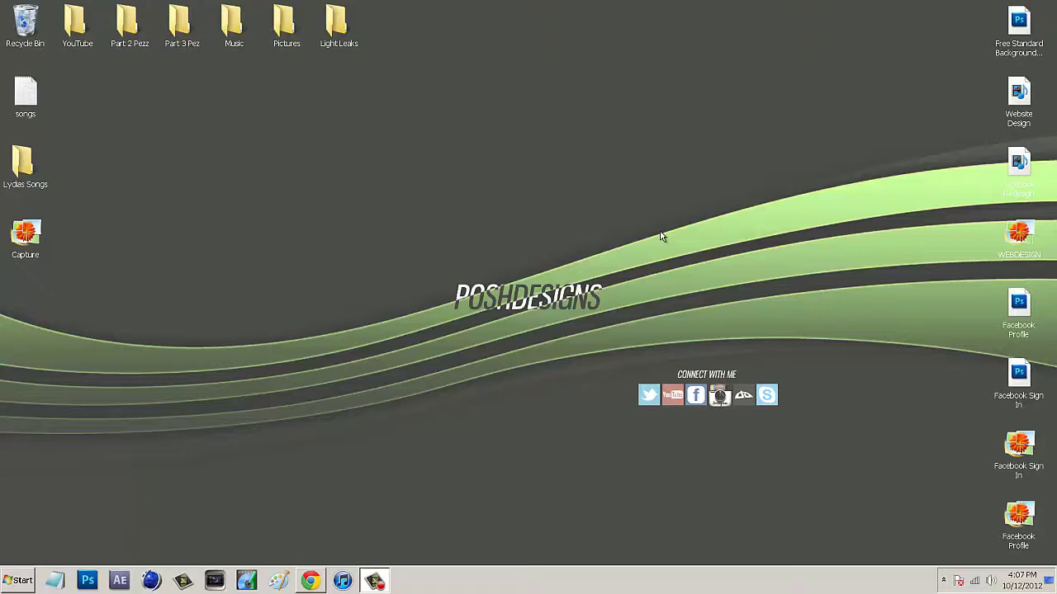
- Bring back the Posh Designs channel page in Chrome and open its Avatar and Background settings
left_click(310, 580)
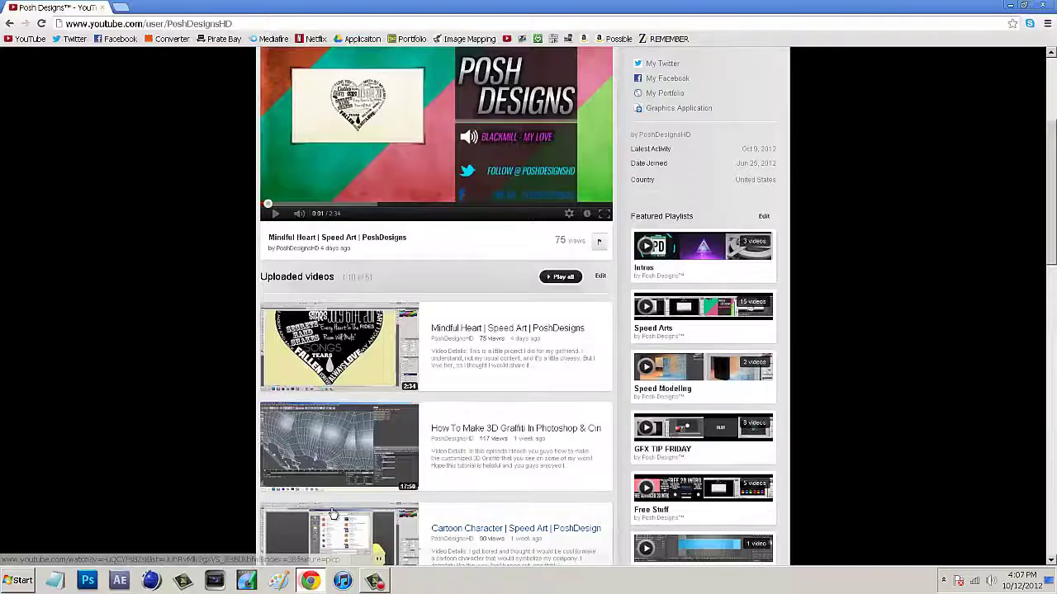
scroll(331, 514, "up", 3)
scroll(223, 386, "down", 1)
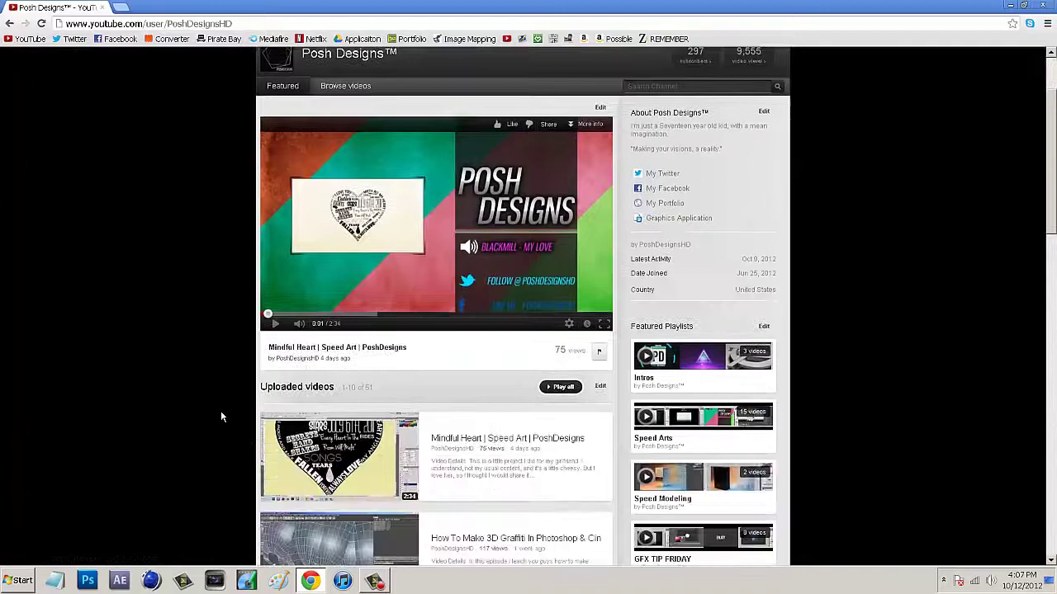
scroll(219, 404, "down", 3)
scroll(217, 393, "up", 4)
scroll(220, 363, "down", 3)
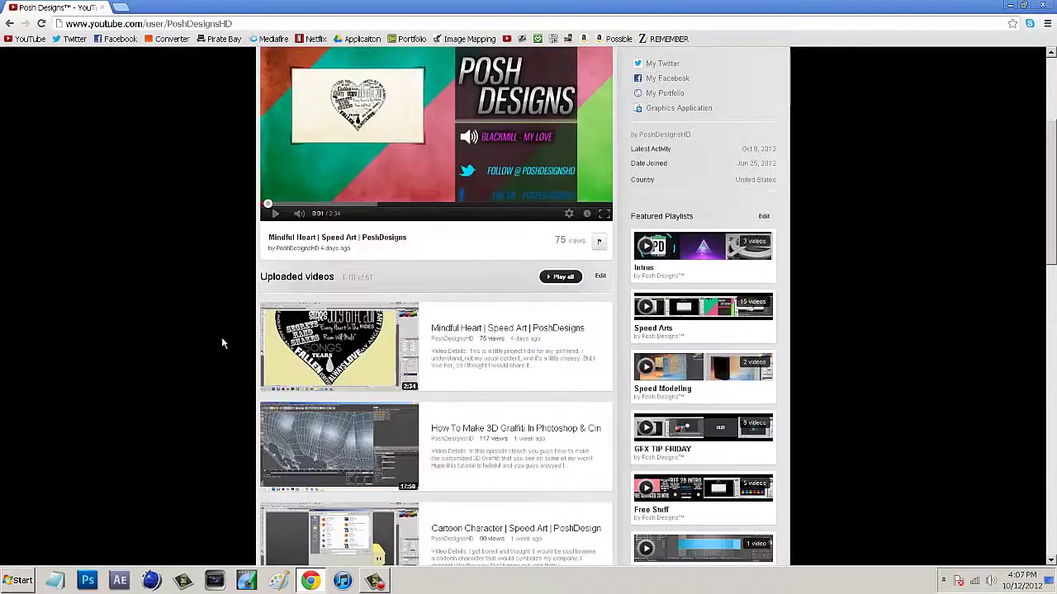
scroll(210, 359, "up", 2)
scroll(199, 376, "up", 1)
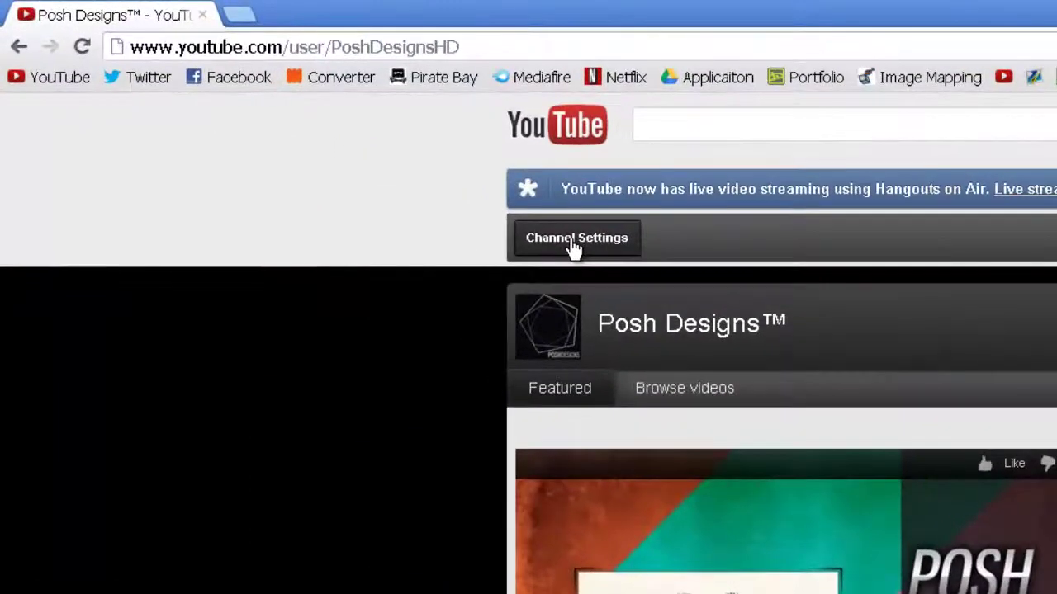
left_click(574, 247)
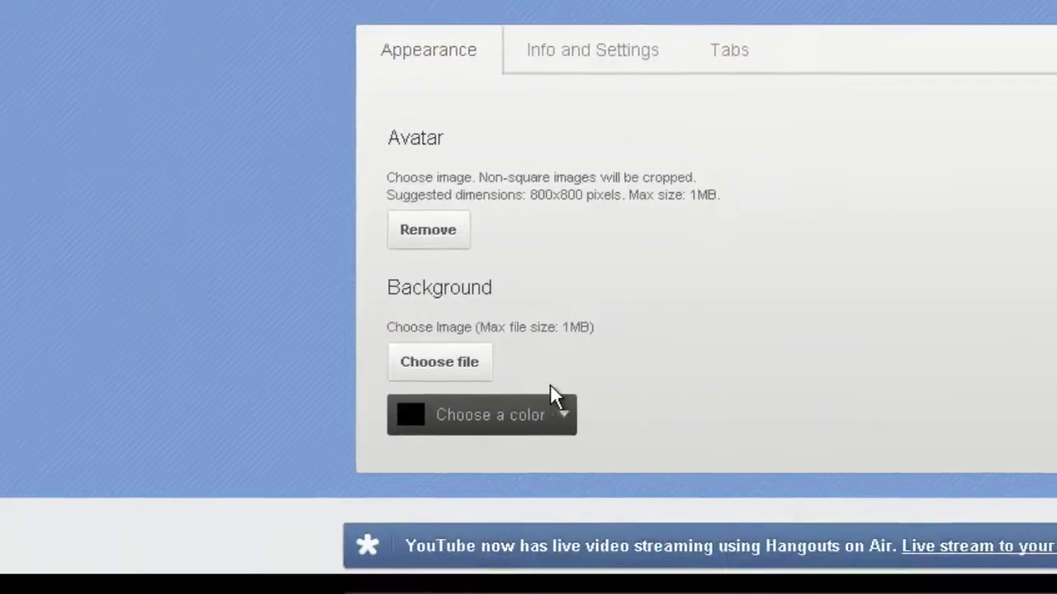
left_click(528, 484)
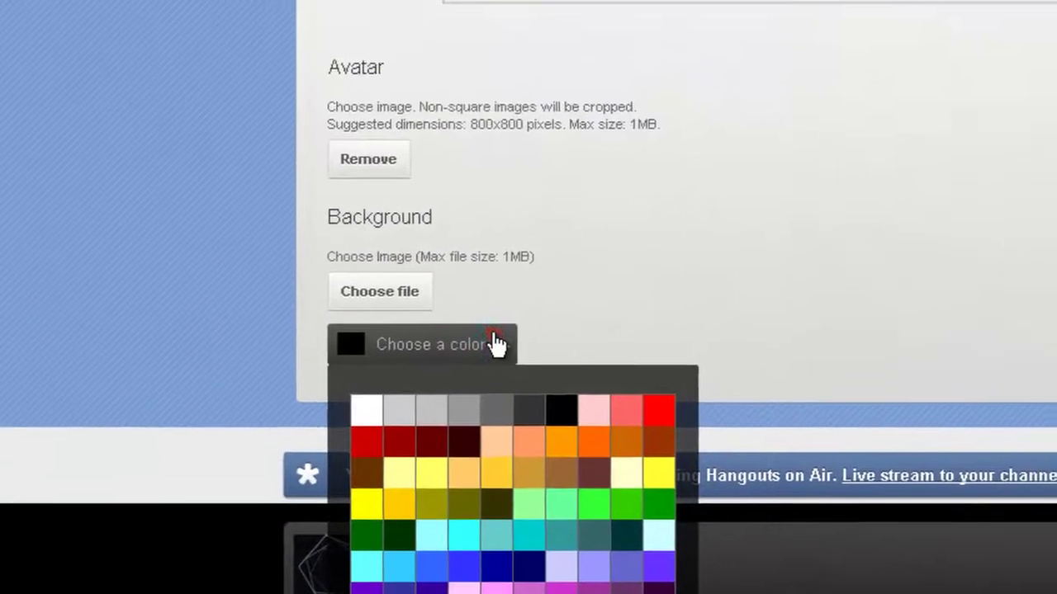
left_click(496, 340)
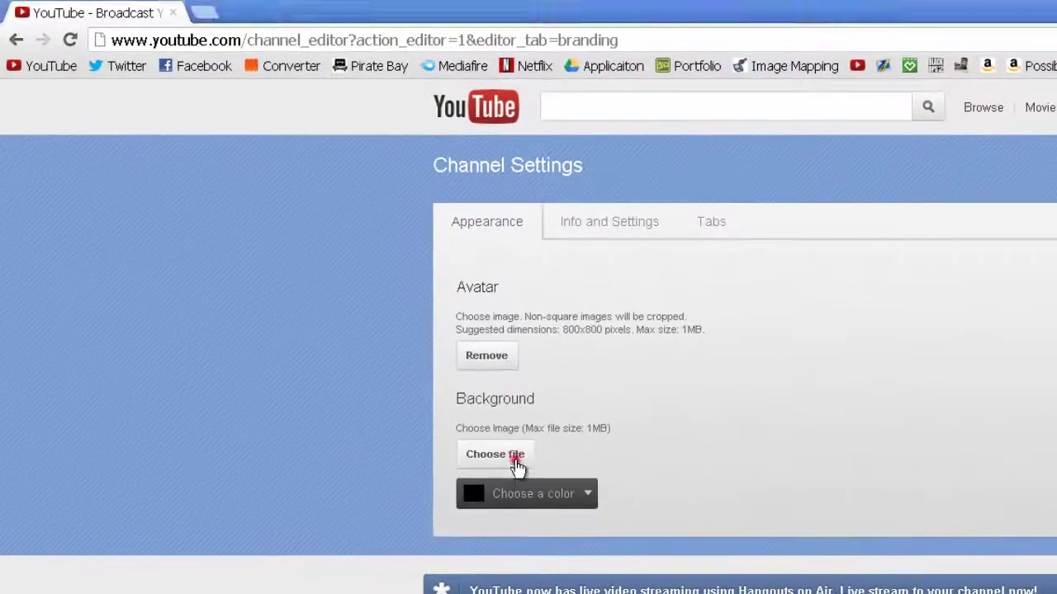
- Upload the PoshDesigns New Background image from the JPEG Files > Backgrounds folder as channel background
left_click(410, 403)
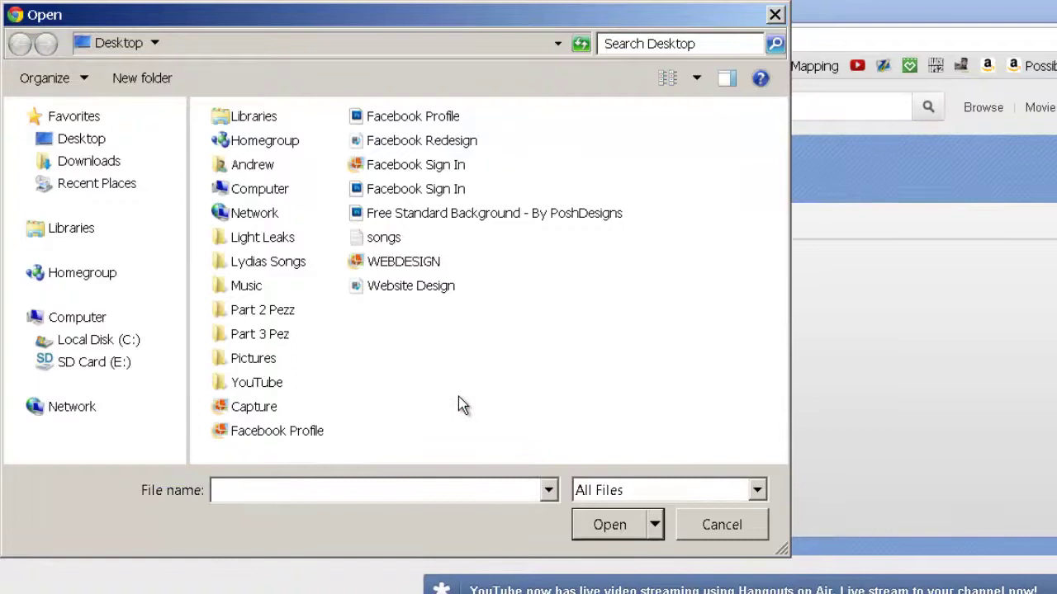
double_click(253, 387)
double_click(282, 146)
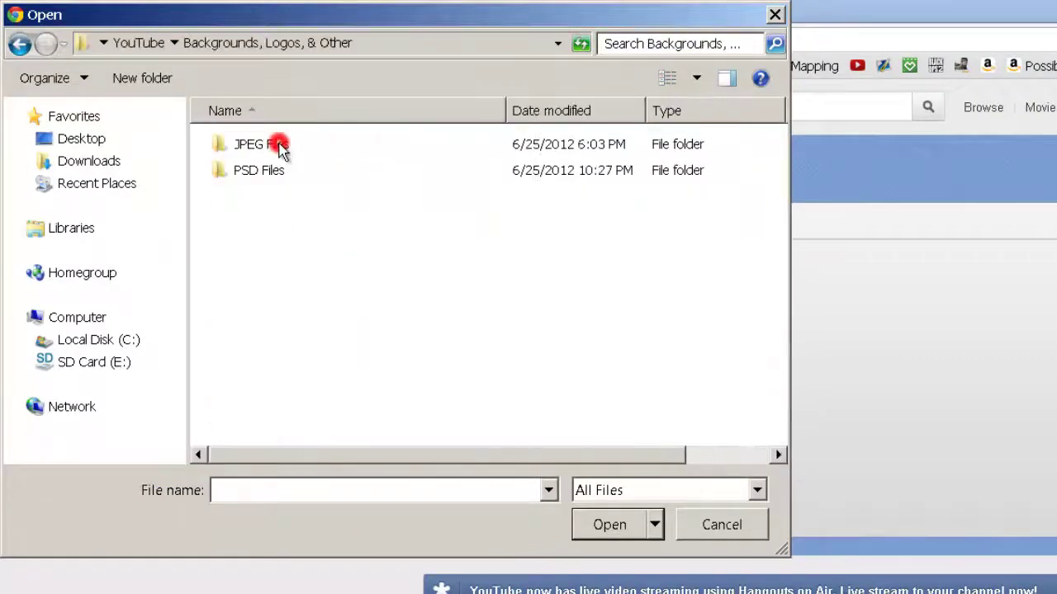
left_click(281, 147)
double_click(280, 146)
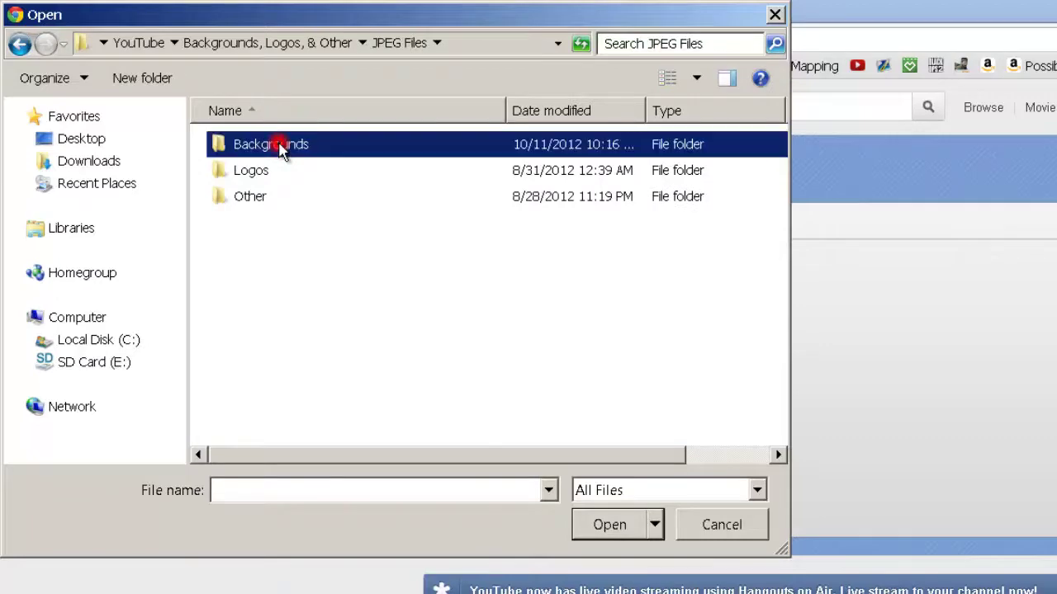
double_click(281, 143)
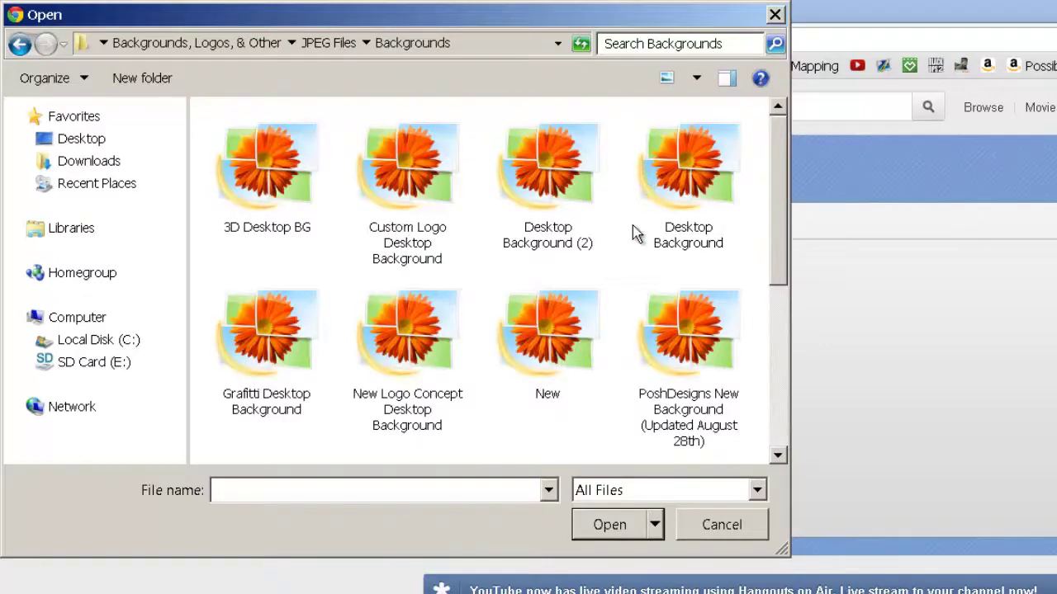
left_click(731, 334)
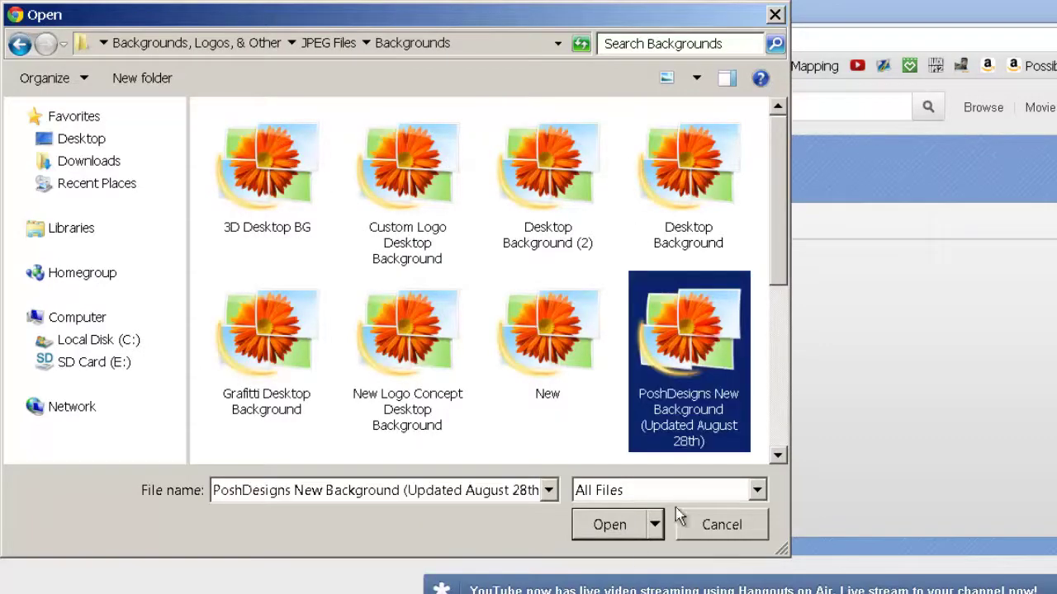
left_click(615, 525)
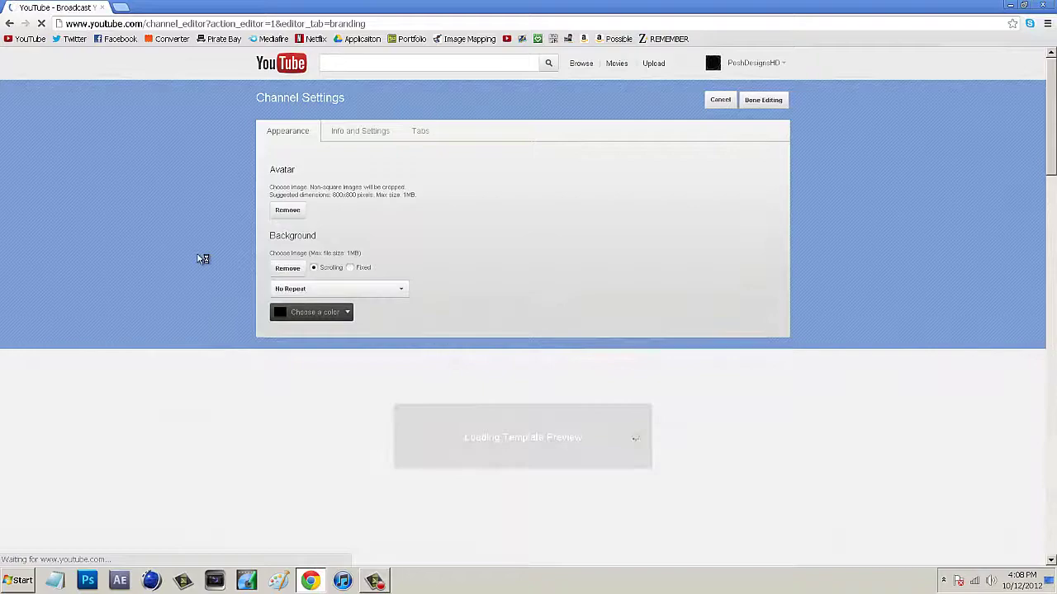
- Scroll the preview to check the graffiti background scrolls without repeating
scroll(195, 264, "down", 3)
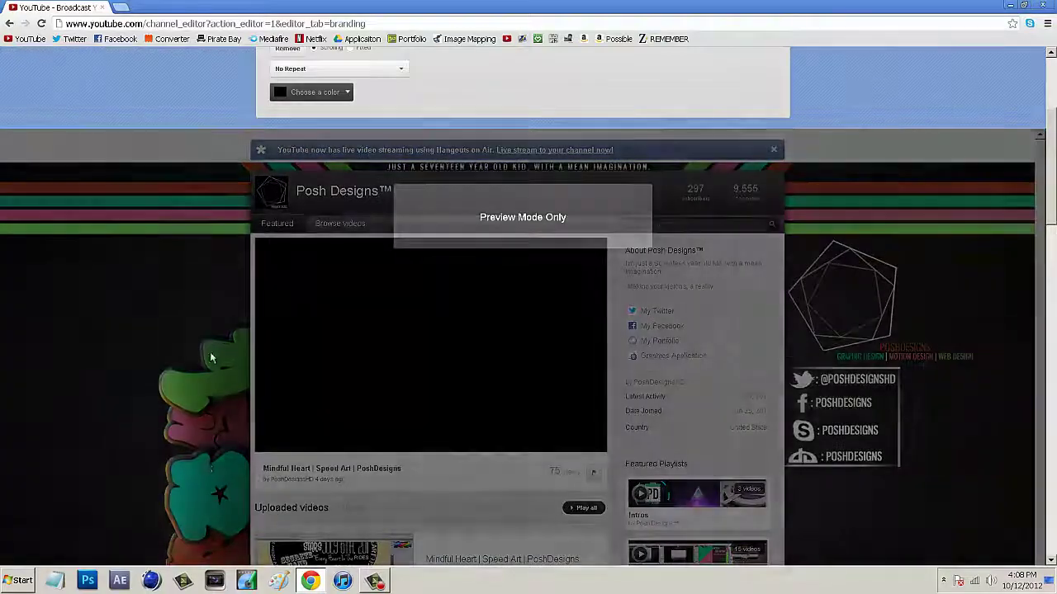
scroll(157, 355, "down", 4)
scroll(128, 364, "down", 1)
scroll(128, 369, "up", 5)
scroll(128, 369, "up", 3)
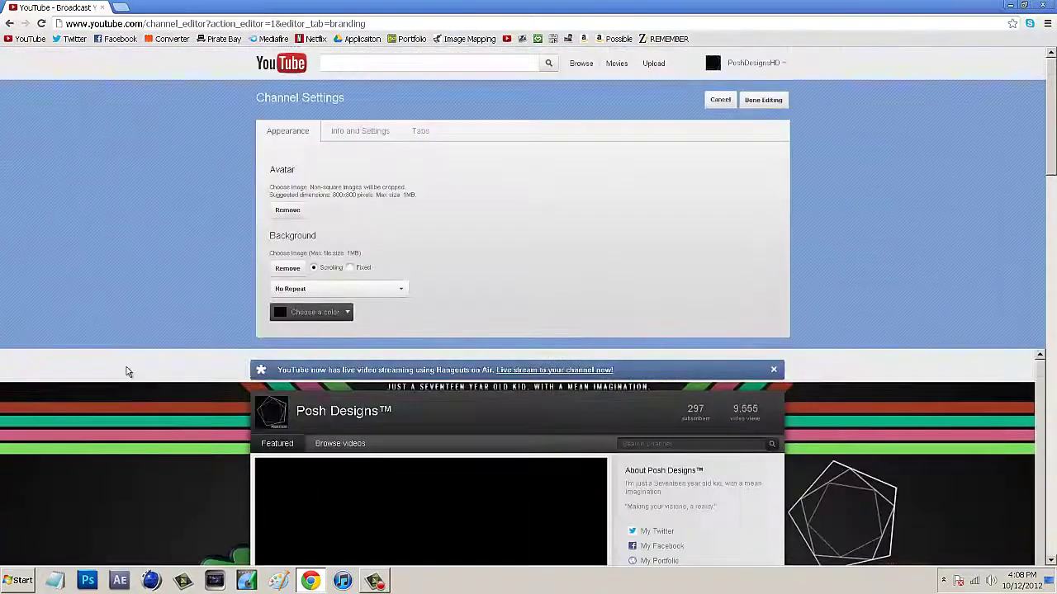
scroll(126, 371, "down", 3)
scroll(126, 372, "up", 1)
scroll(125, 374, "up", 2)
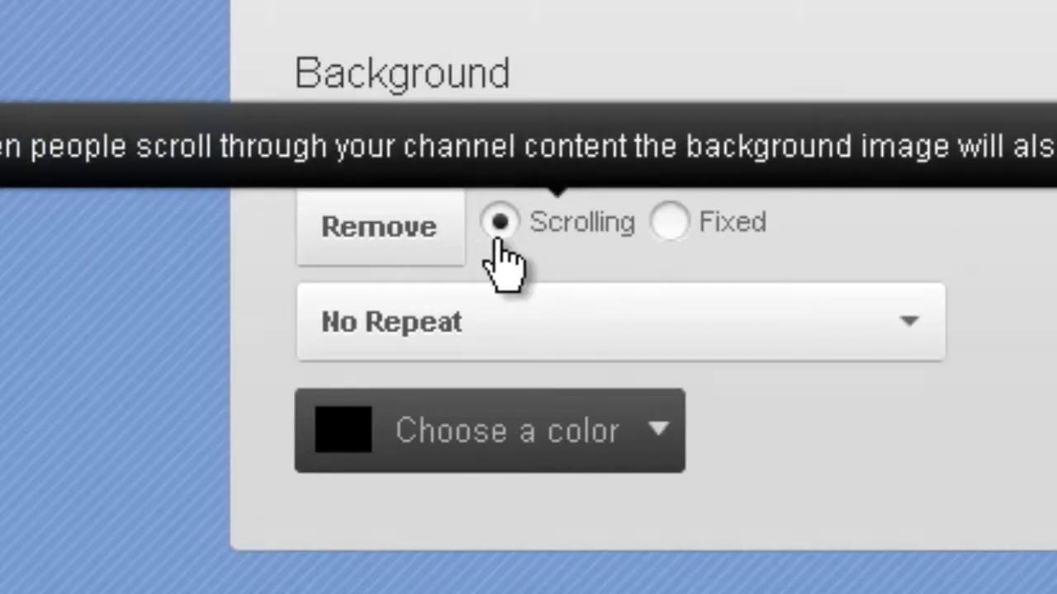
left_click(512, 357)
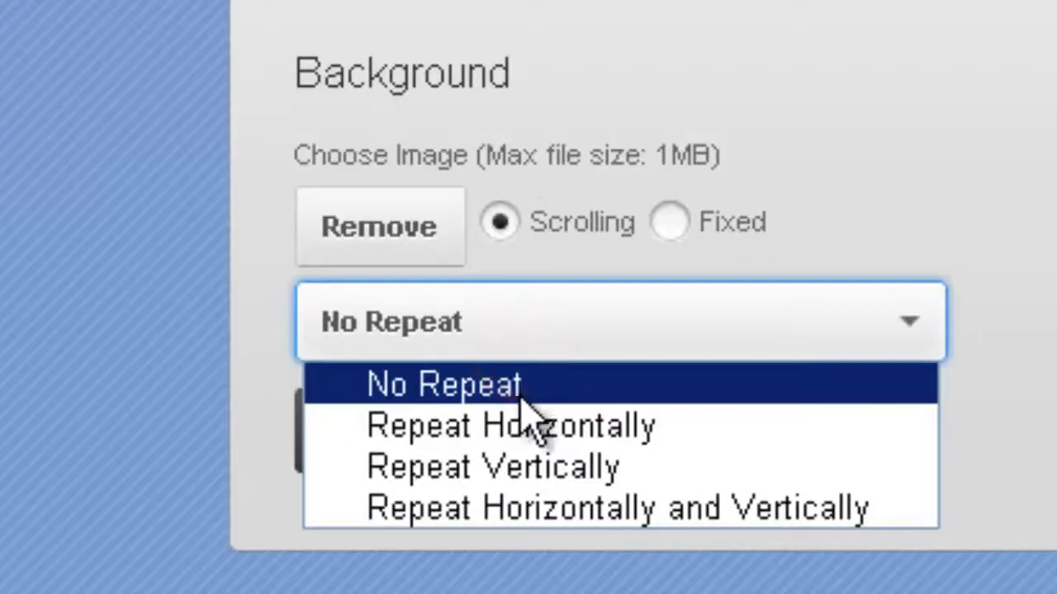
left_click(524, 404)
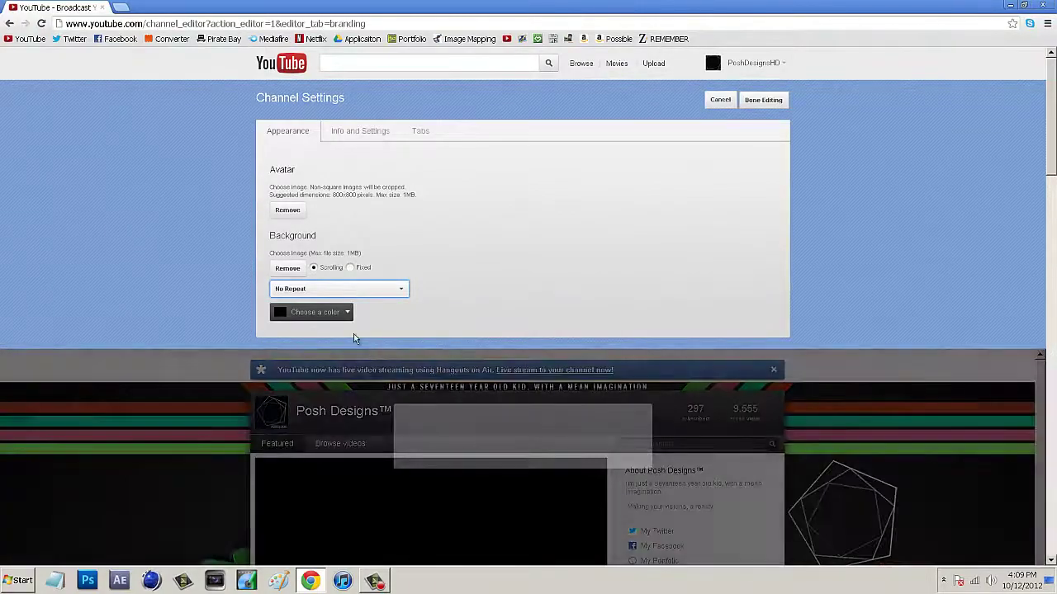
scroll(32, 452, "down", 10)
scroll(99, 464, "down", 5)
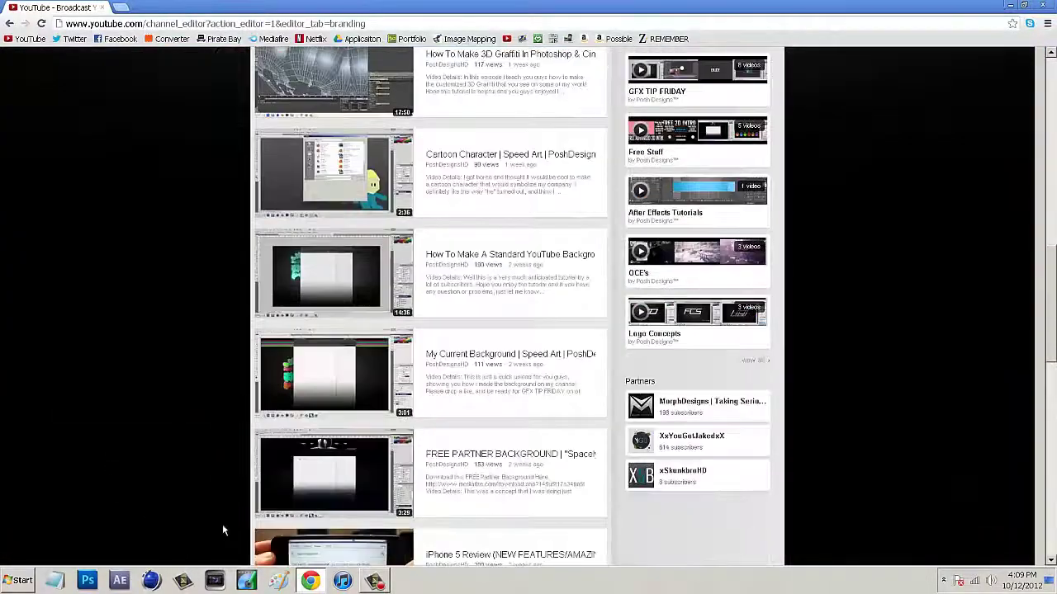
scroll(222, 524, "up", 3)
scroll(207, 340, "up", 2)
scroll(181, 460, "up", 3)
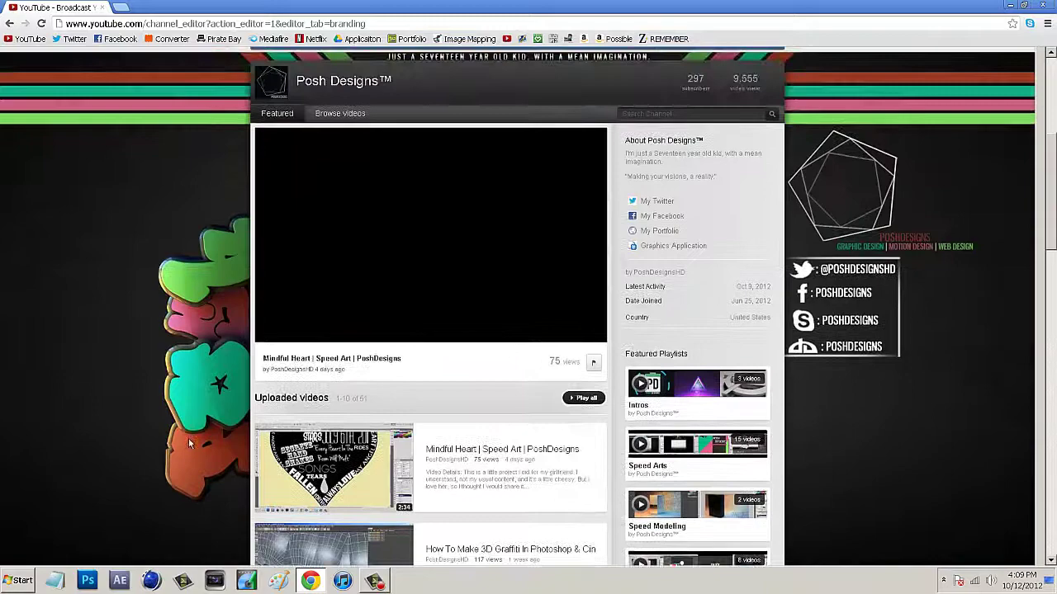
scroll(186, 446, "up", 4)
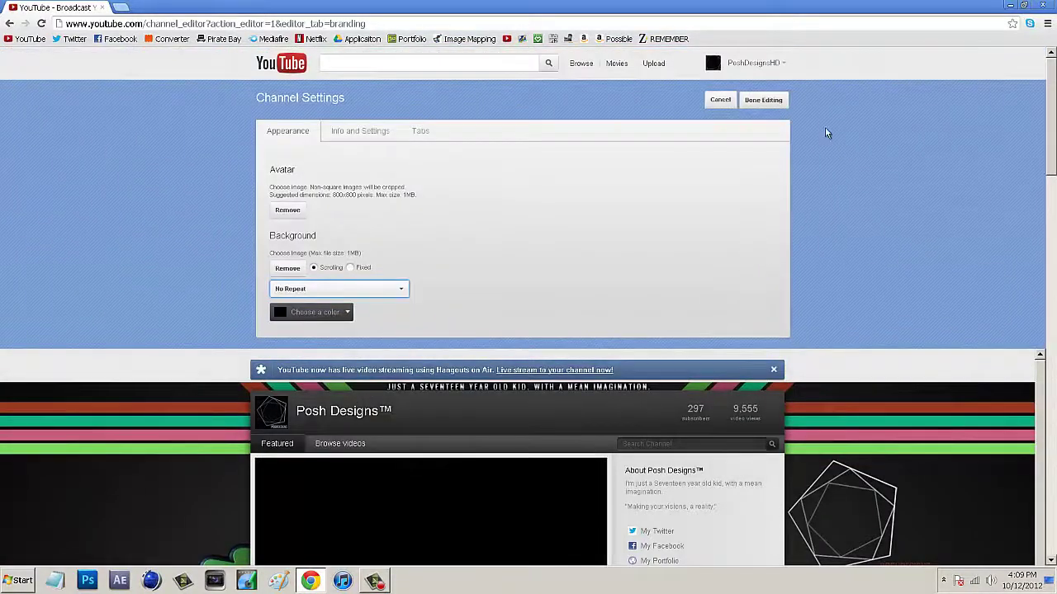
- Save the appearance edits with Done Editing and view the live graffiti background
left_click(767, 108)
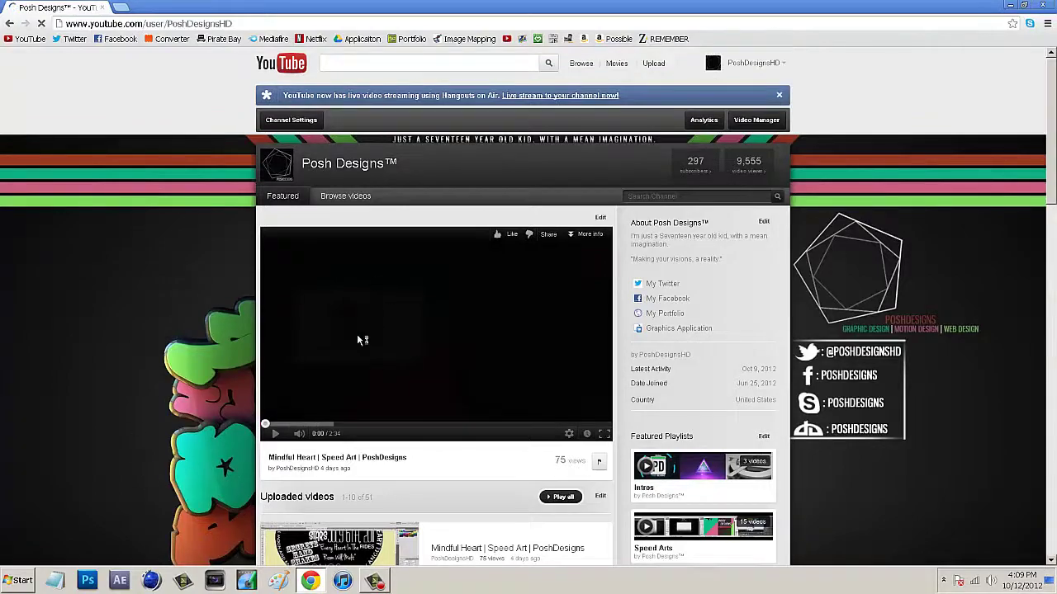
scroll(151, 400, "down", 6)
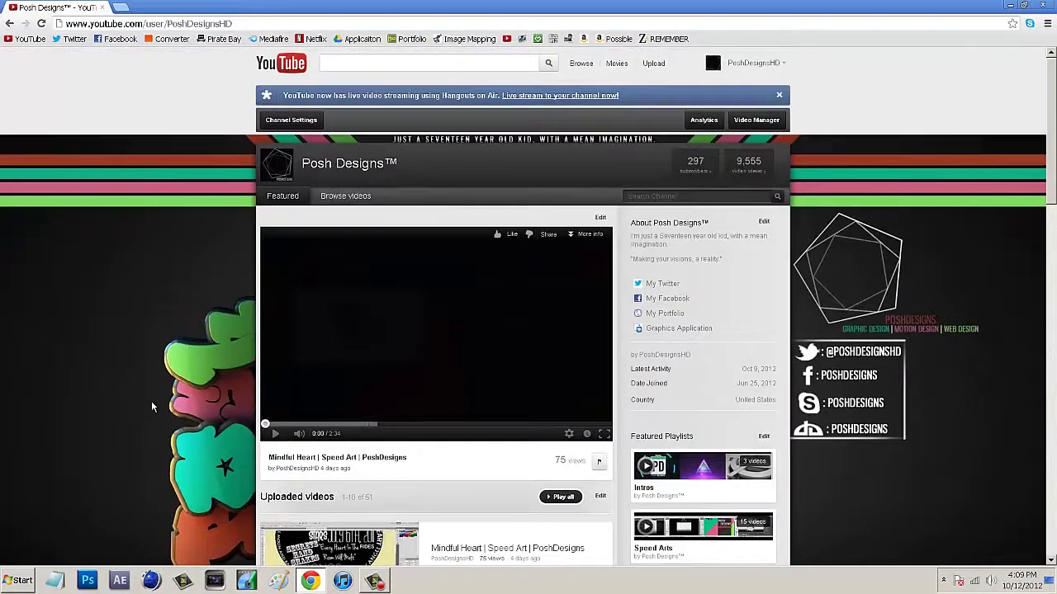